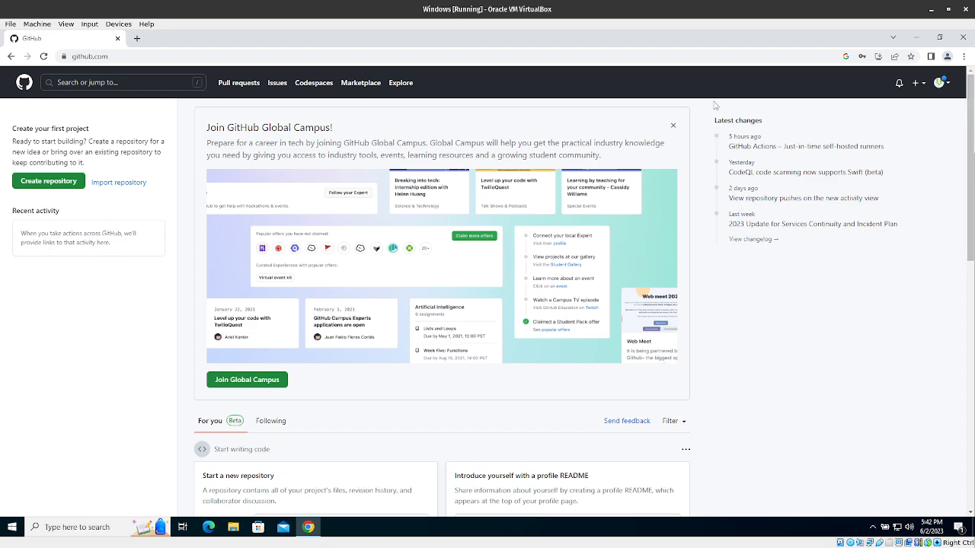
pyautogui.click(939, 83)
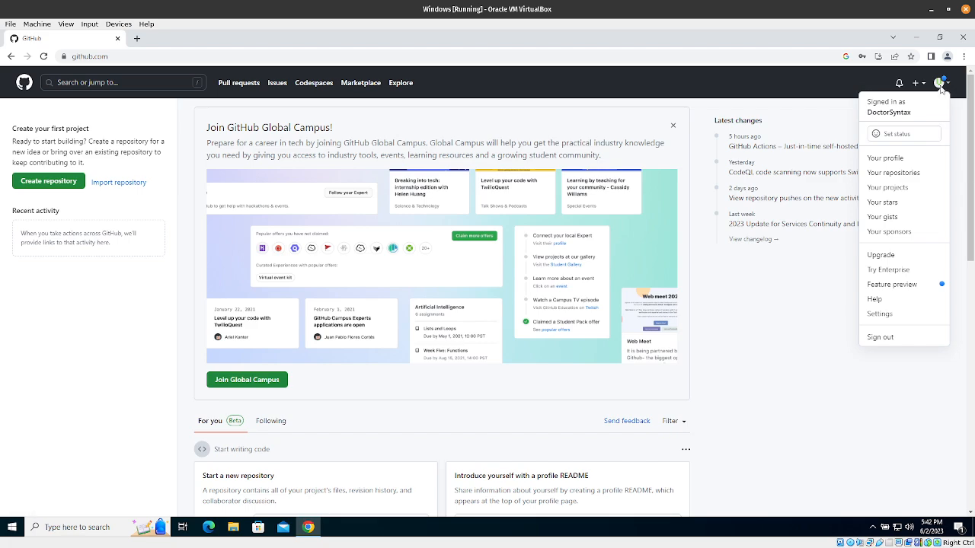
pyautogui.click(760, 360)
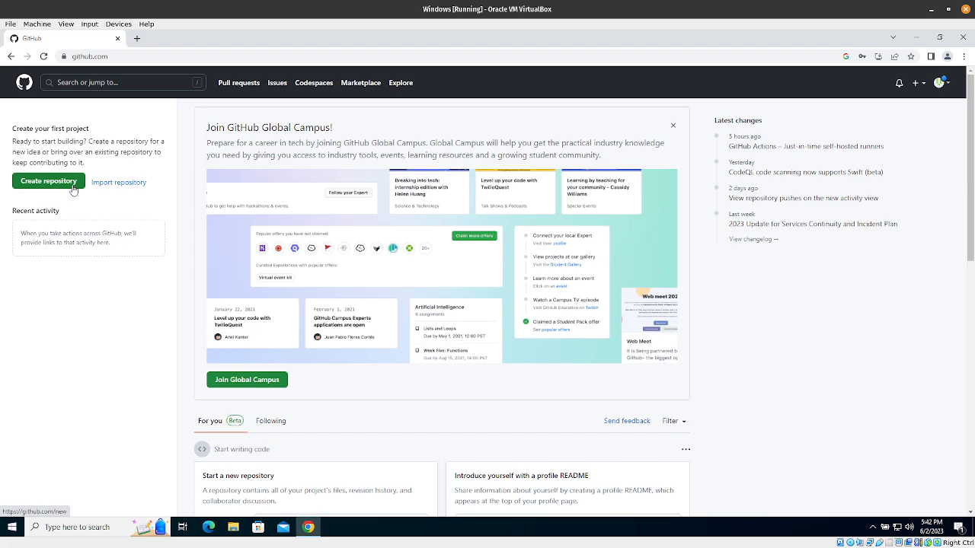
# Start a new repository named CYBR101 with the description "Repo for Cyber 101 material."
pyautogui.click(48, 181)
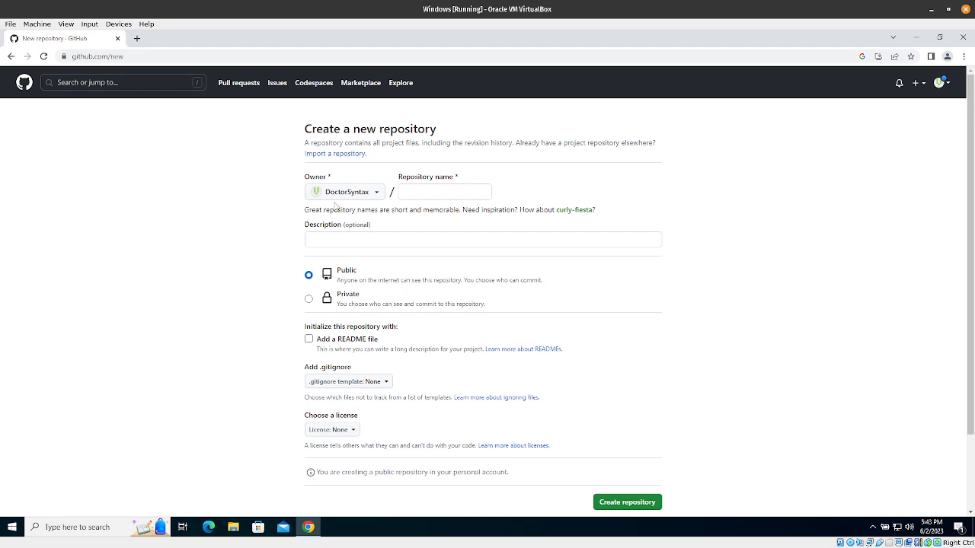
pyautogui.click(412, 195)
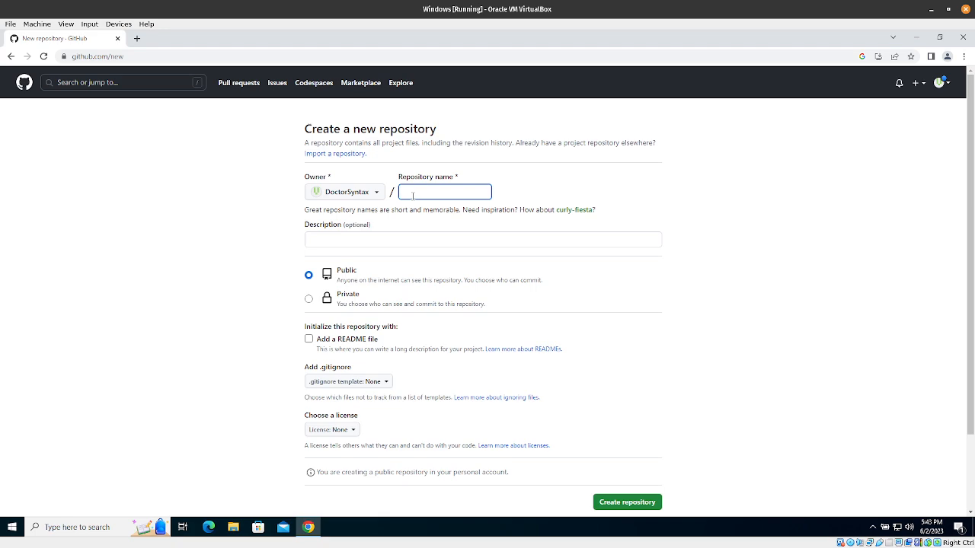
pyautogui.write('CYBR10')
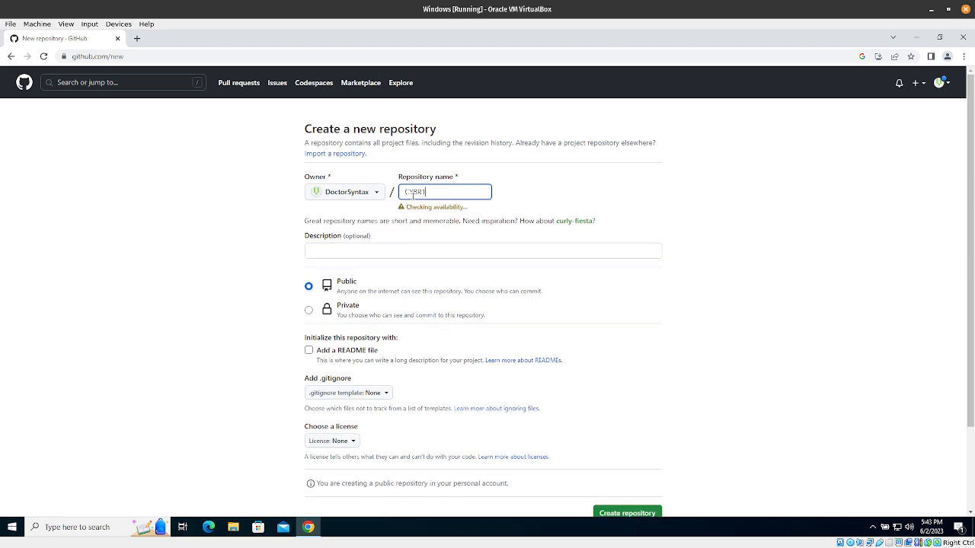
pyautogui.write('1')
pyautogui.doubleClick(438, 193)
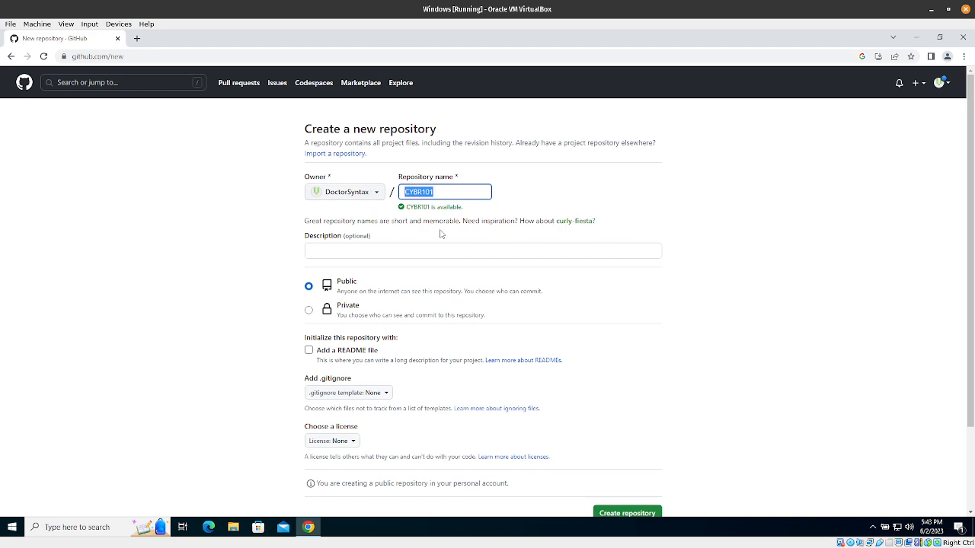
pyautogui.click(428, 252)
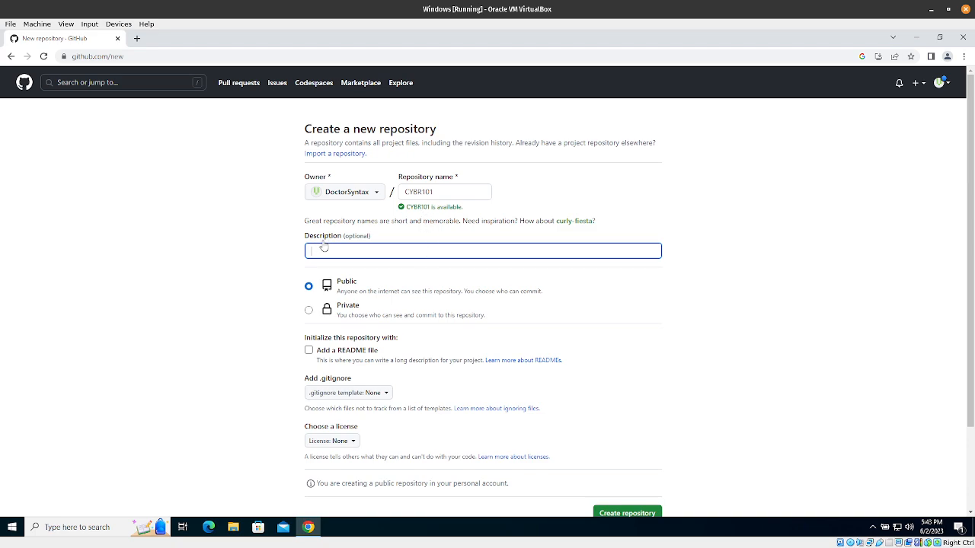
pyautogui.write('Repo for Cyber 101 material.')
# Initialize the public repository with a README file and the MIT License, and create it
pyautogui.click(308, 350)
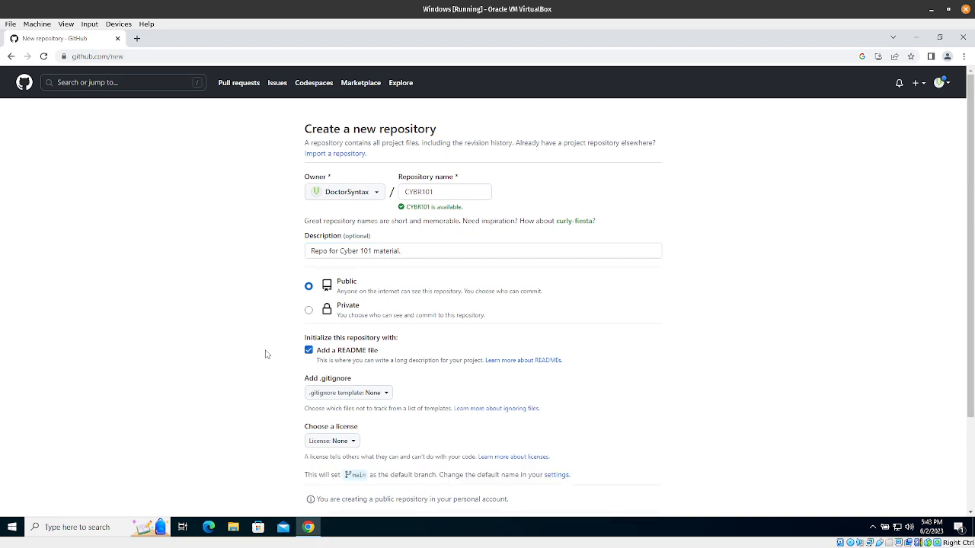
pyautogui.scroll(-1, 267, 354)
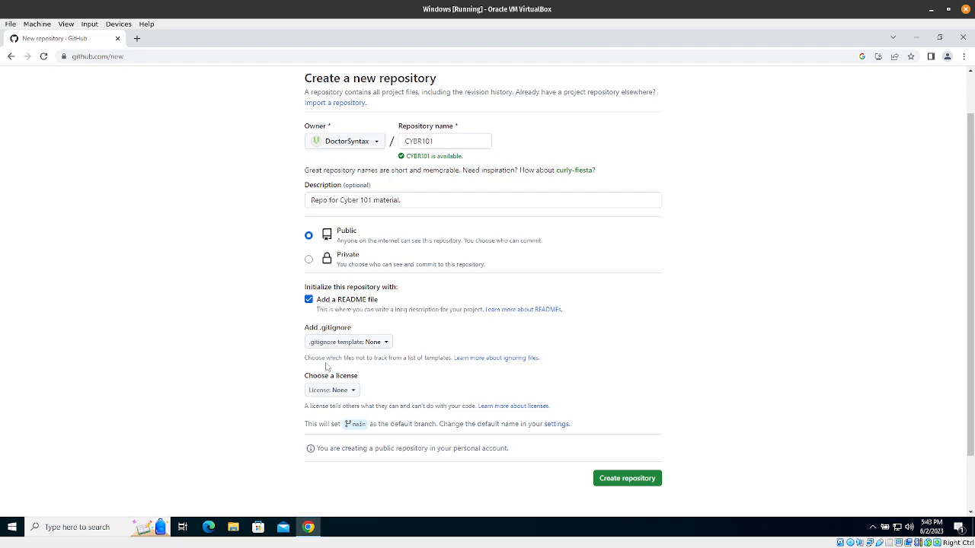
pyautogui.click(329, 390)
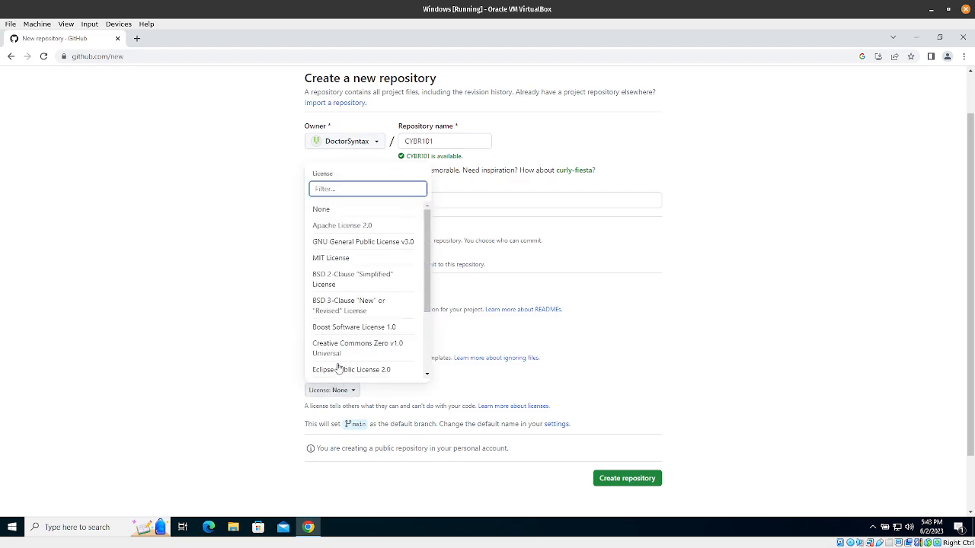
pyautogui.scroll(-5, 331, 259)
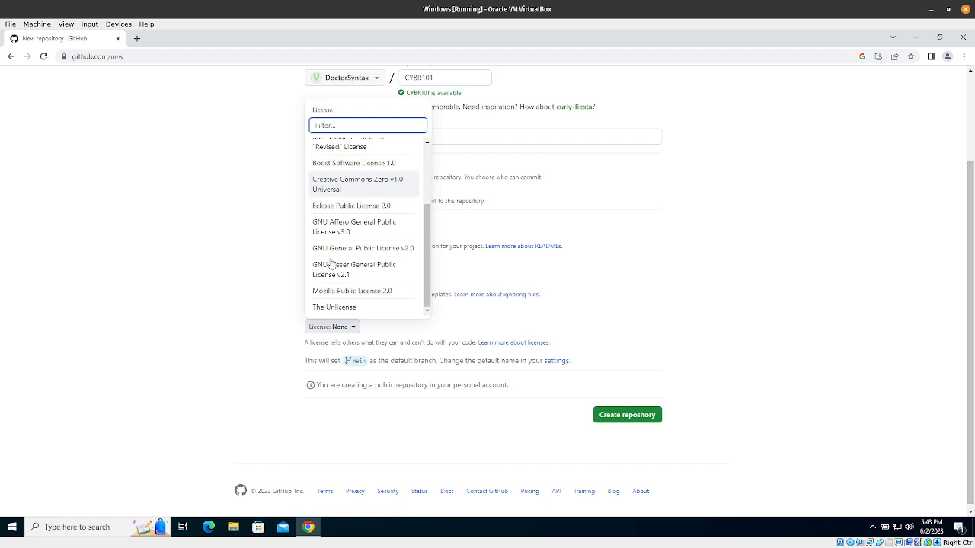
pyautogui.scroll(5, 355, 263)
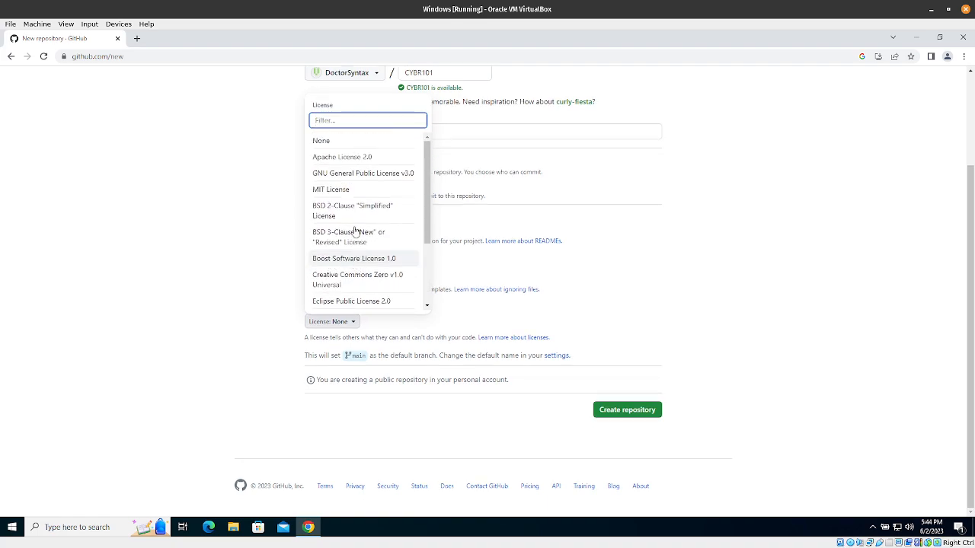
pyautogui.click(354, 189)
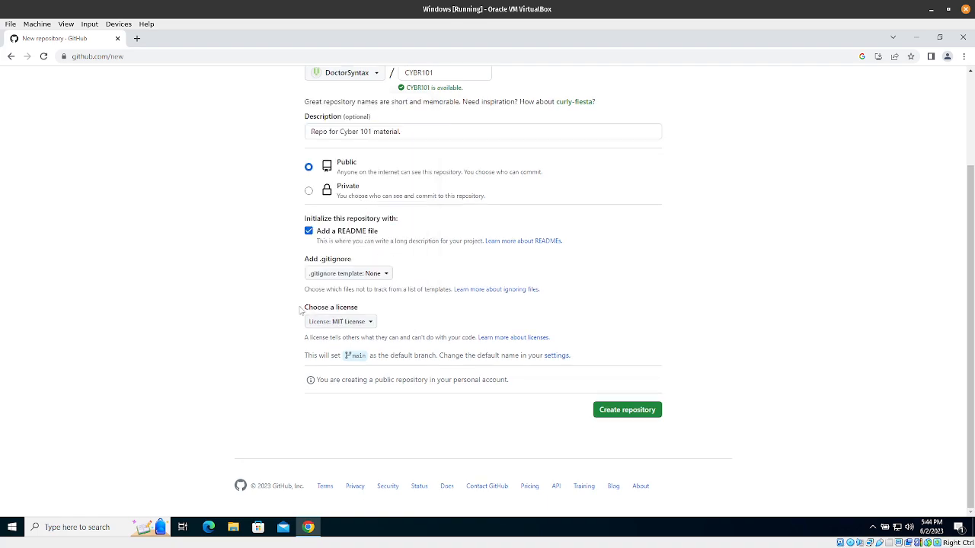
pyautogui.scroll(3, 291, 383)
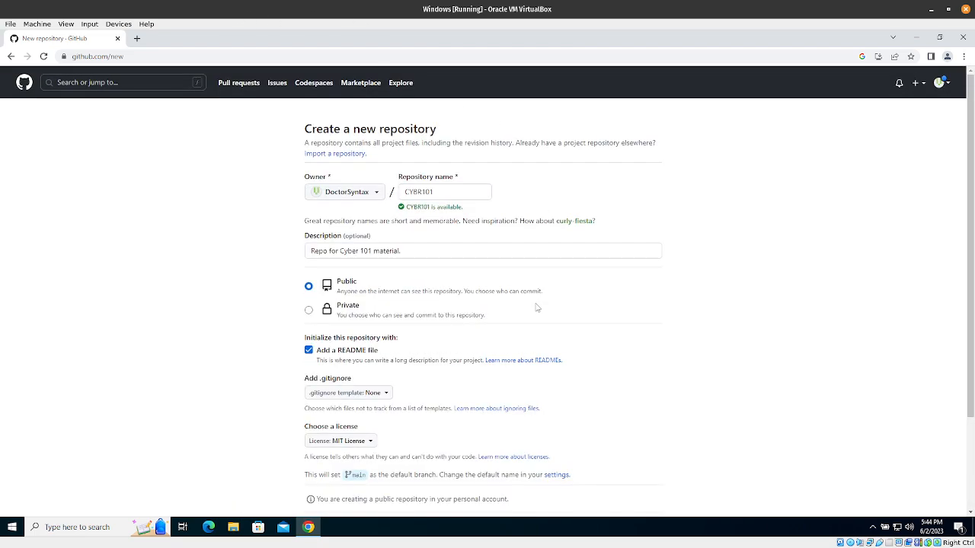
pyautogui.scroll(-1, 536, 307)
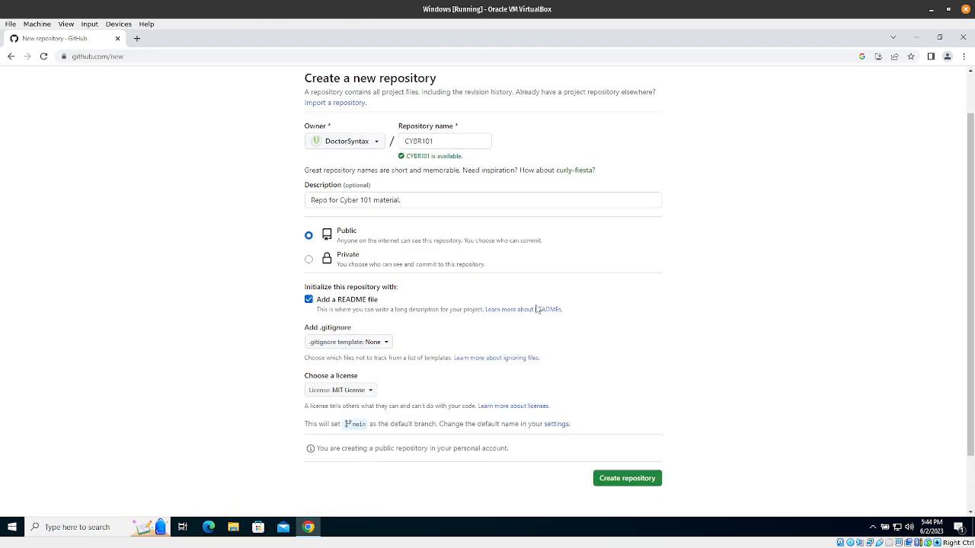
pyautogui.click(606, 479)
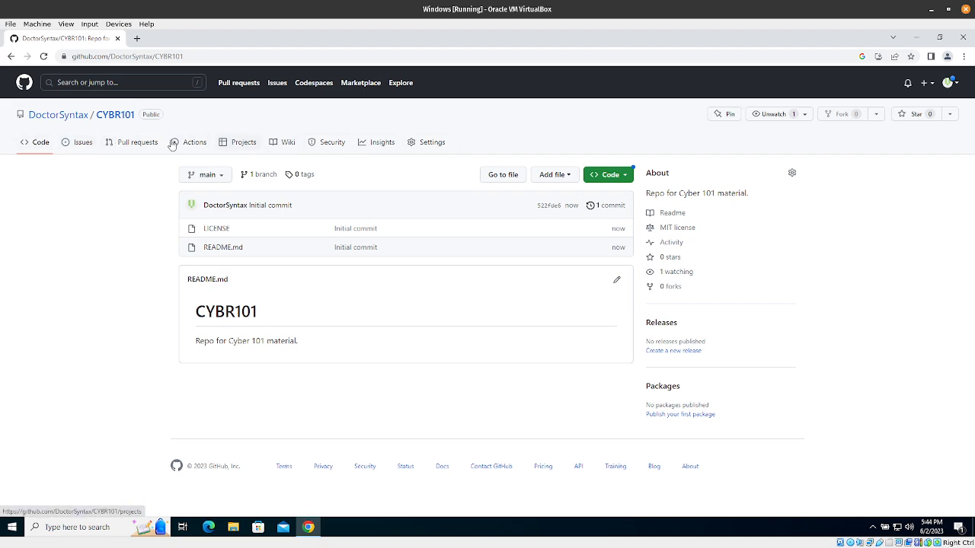
# Look through the new repository's Issues, Pull requests, Projects, Wiki, Security, Settings and Insights pages
pyautogui.click(35, 150)
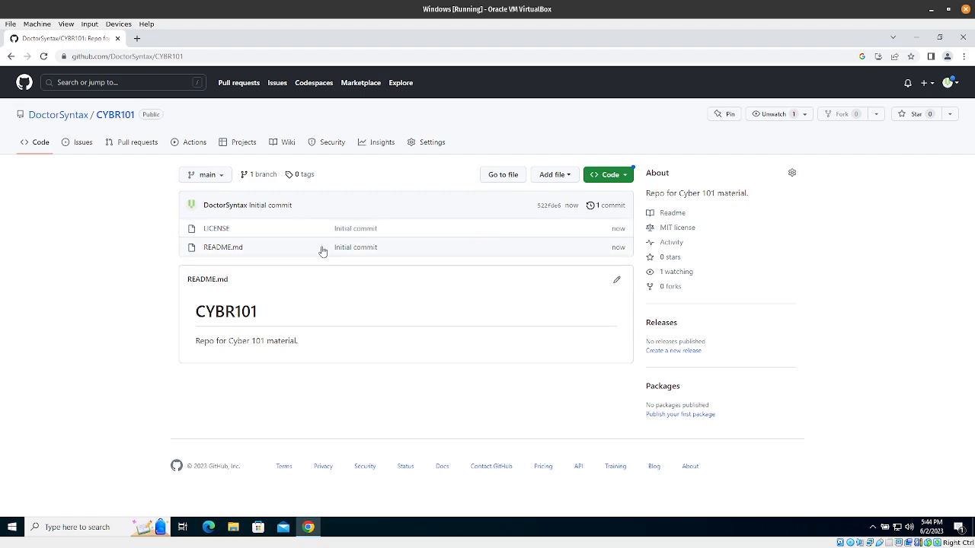
pyautogui.click(78, 146)
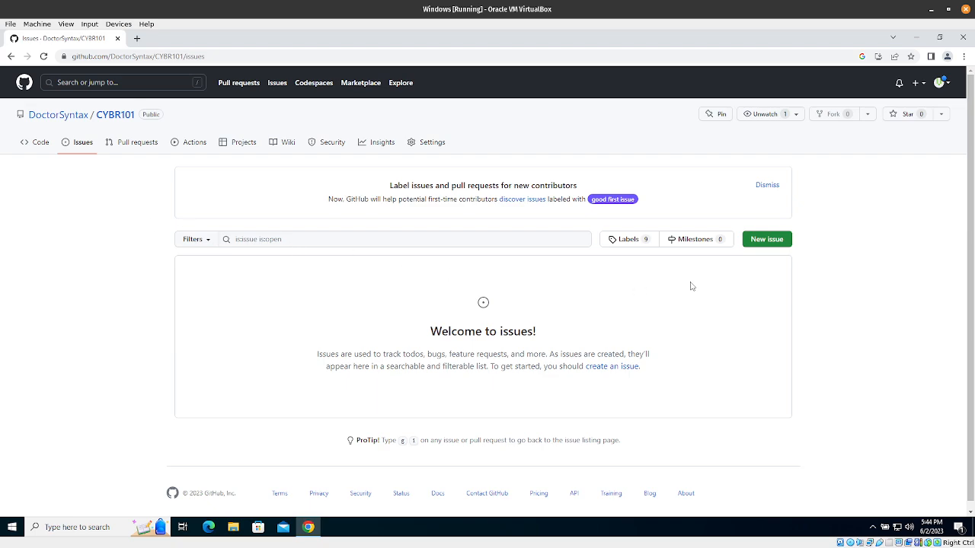
pyautogui.click(151, 142)
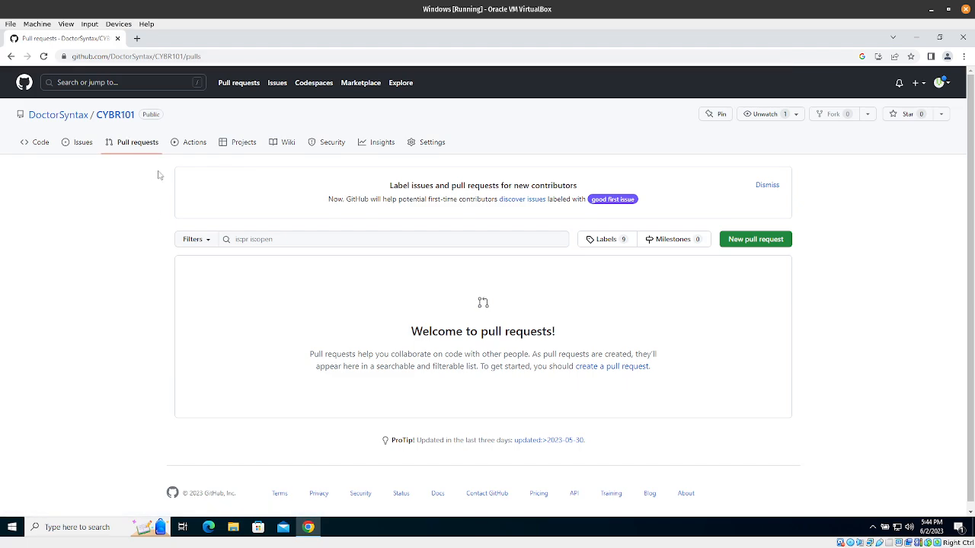
pyautogui.click(241, 142)
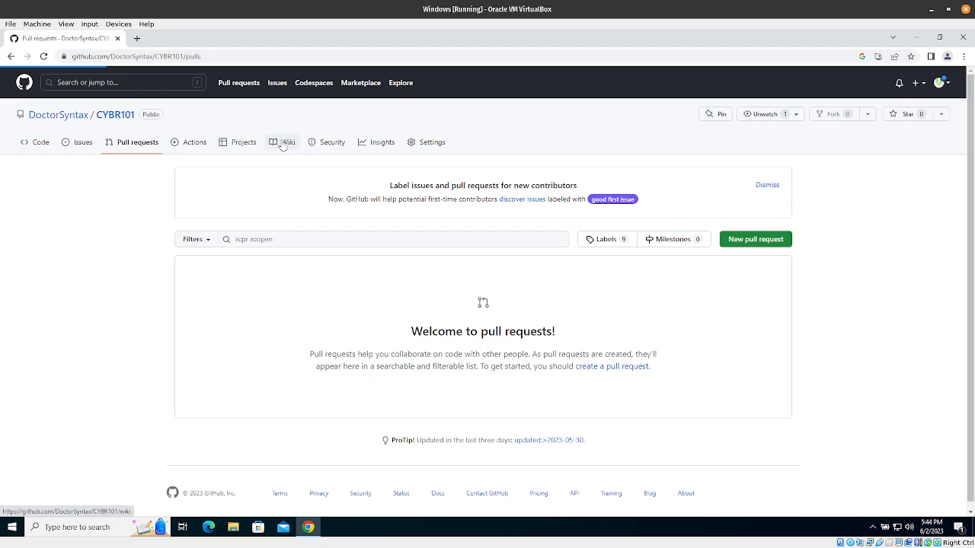
pyautogui.click(284, 143)
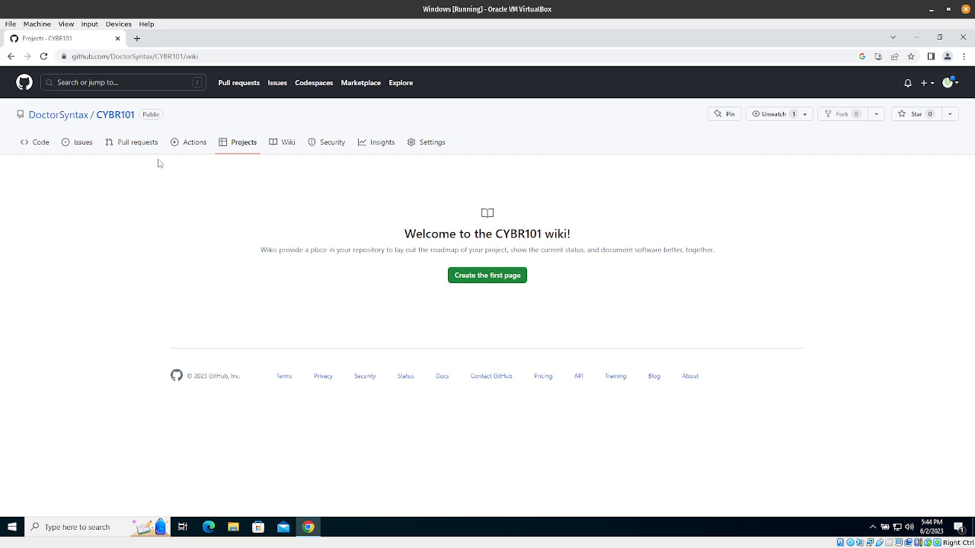
pyautogui.click(314, 145)
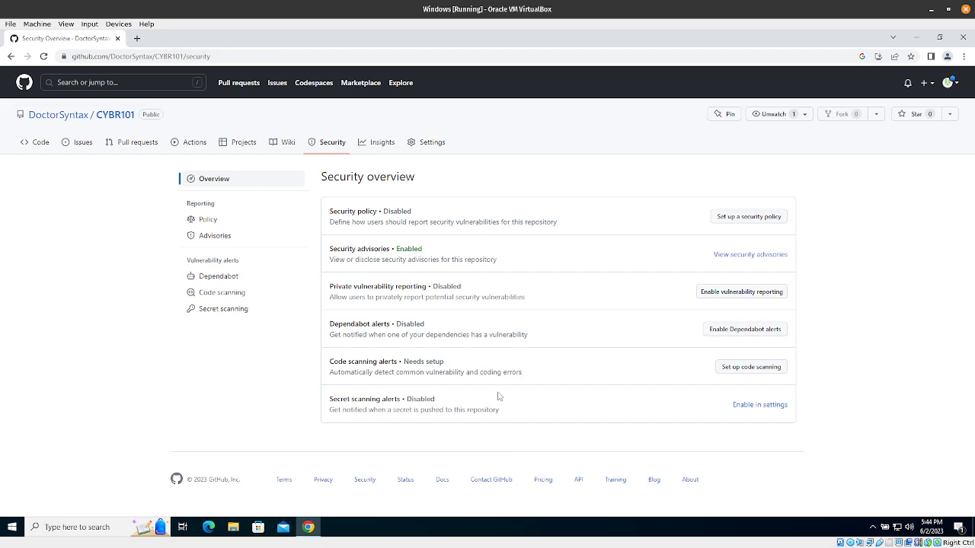
pyautogui.click(436, 144)
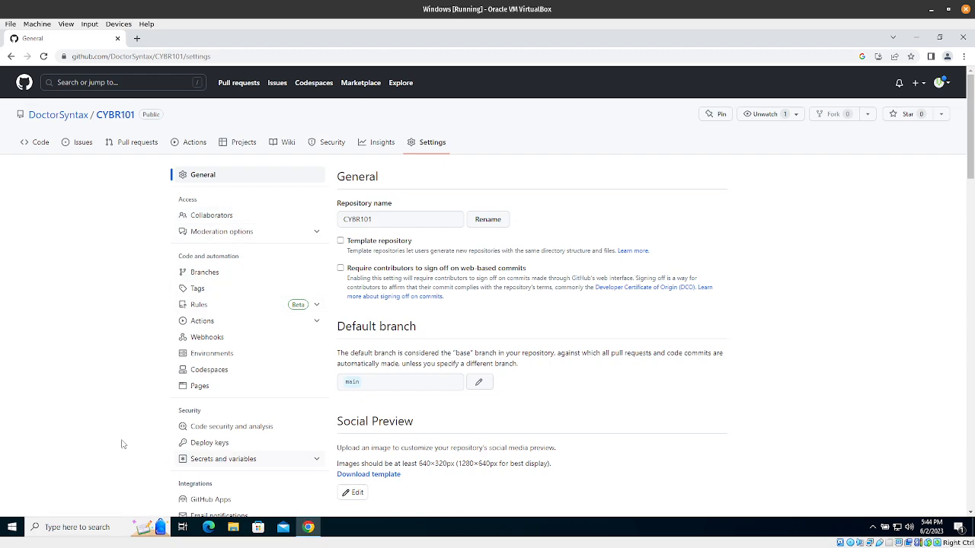
pyautogui.click(379, 143)
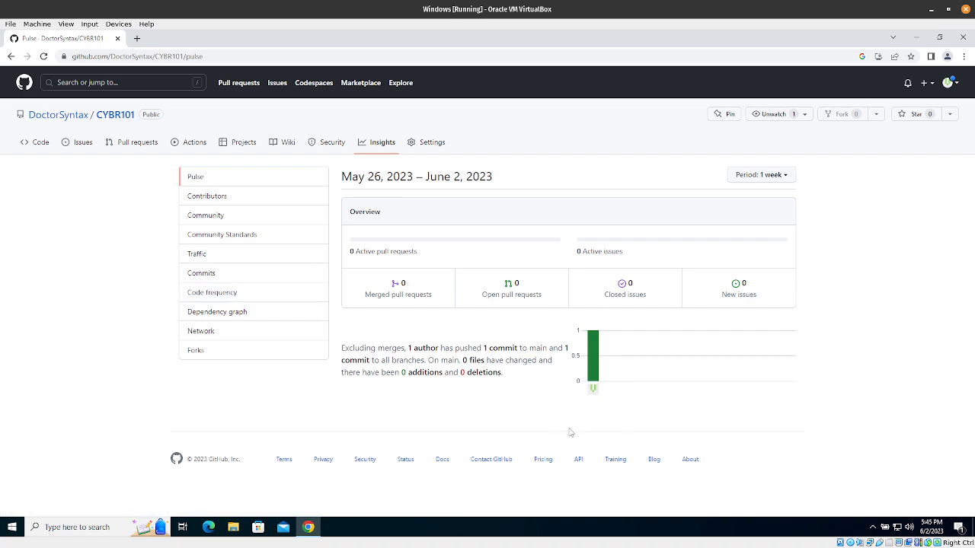
# Return to the repository's code page and examine its HTTPS, SSH and GitHub CLI clone options, including the HTTPS clone address
pyautogui.click(37, 143)
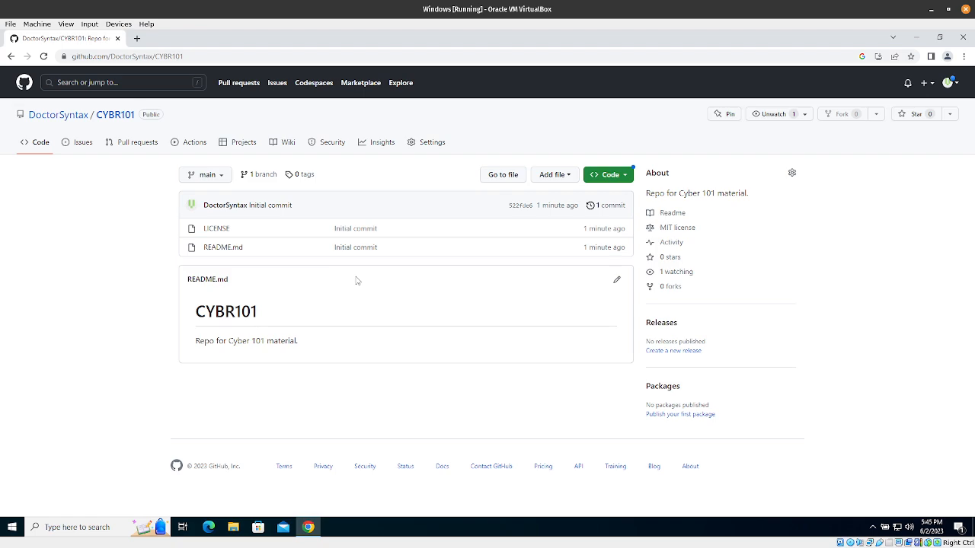
pyautogui.click(629, 176)
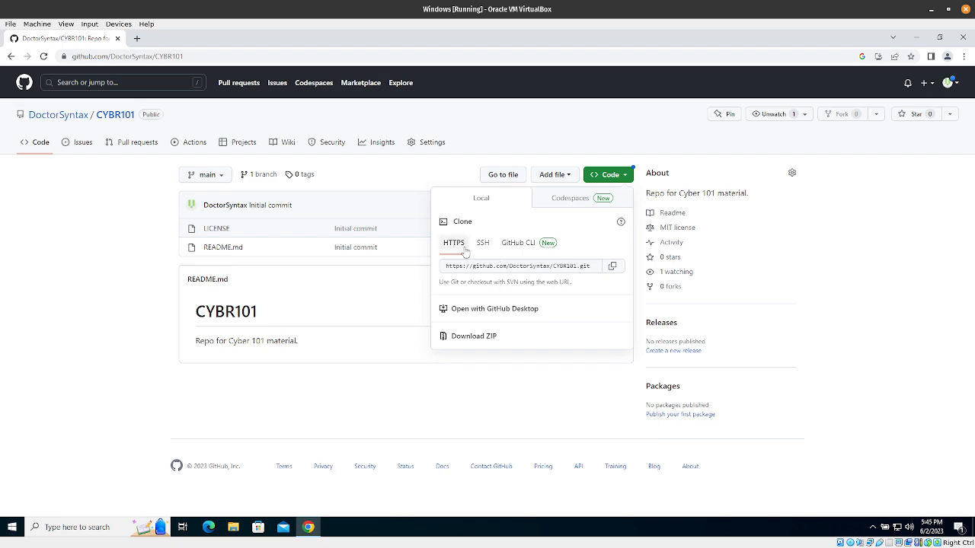
pyautogui.click(491, 265)
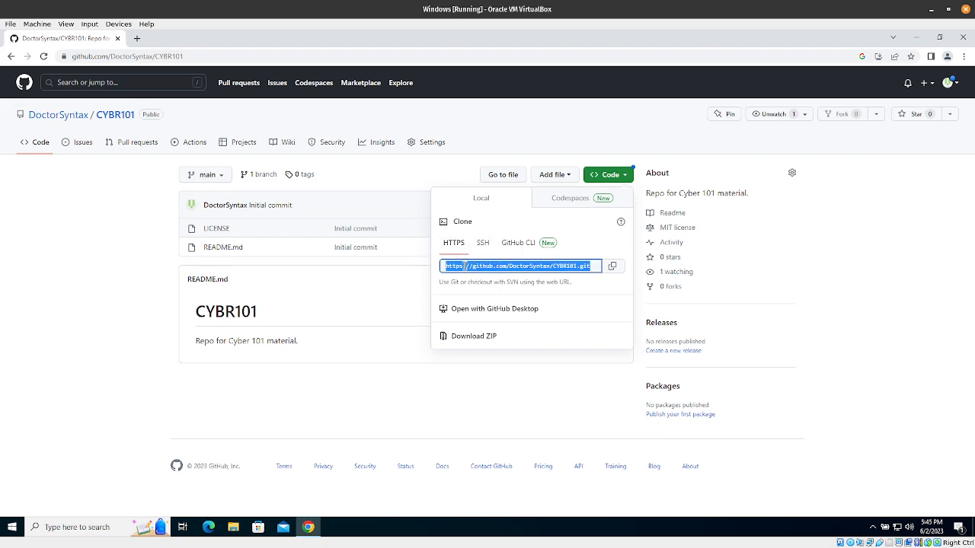
pyautogui.click(485, 248)
pyautogui.click(506, 246)
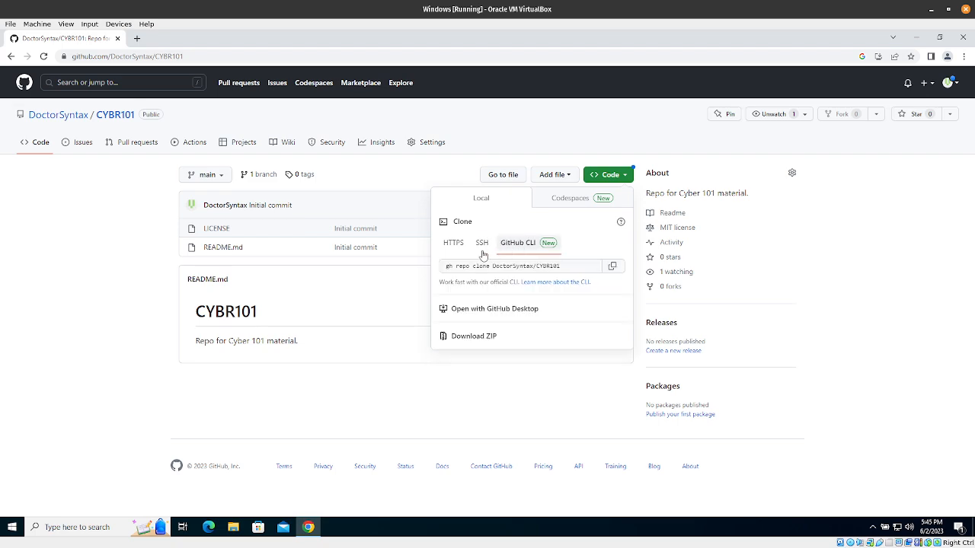
pyautogui.click(453, 243)
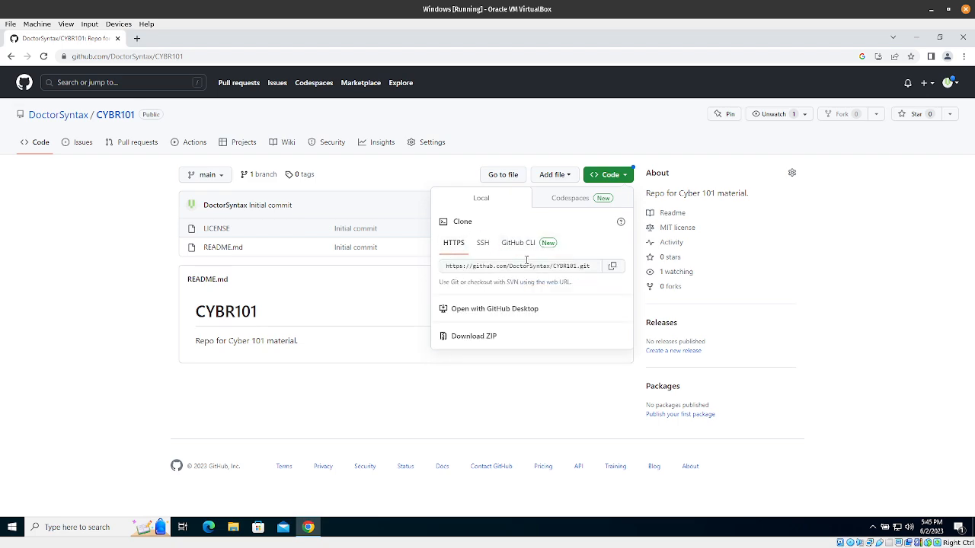
pyautogui.click(531, 265)
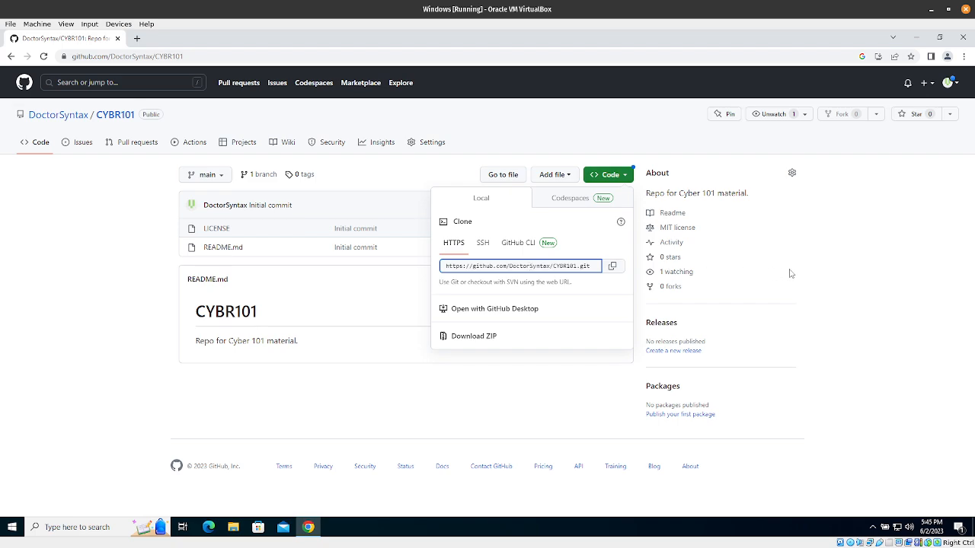
pyautogui.doubleClick(513, 266)
pyautogui.click(621, 171)
pyautogui.click(631, 180)
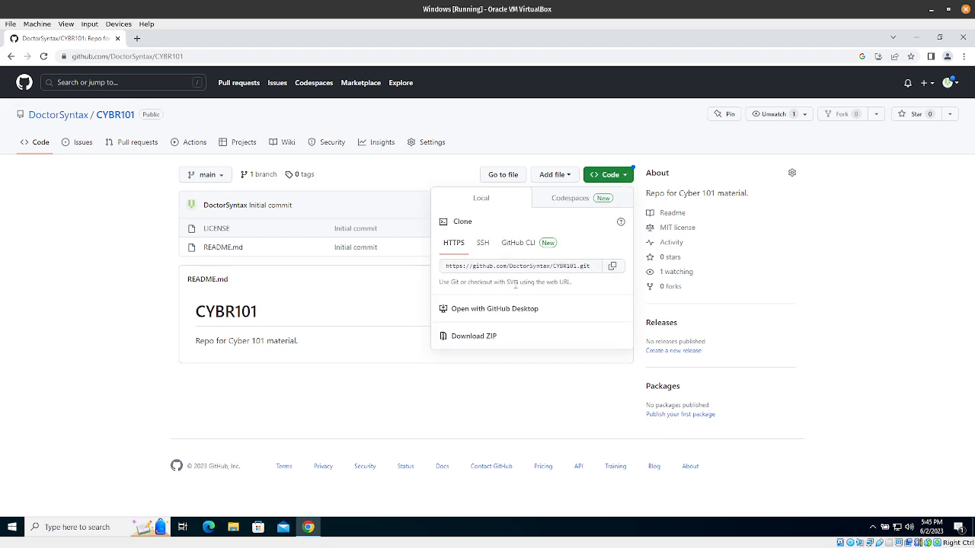